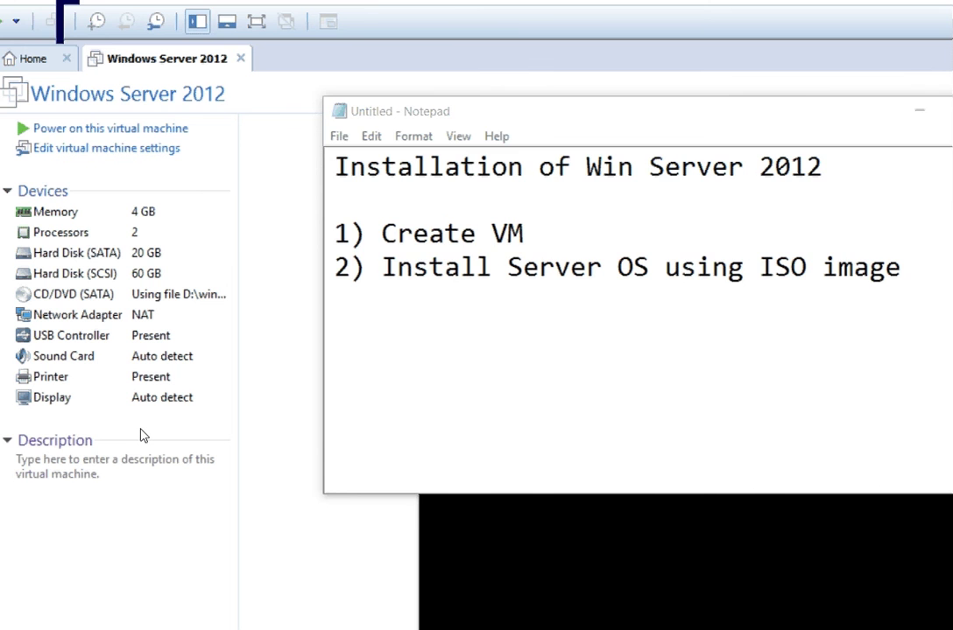
Switch from the Notepad installation notes back to the VMware Workstation window.
key(alt+Tab)
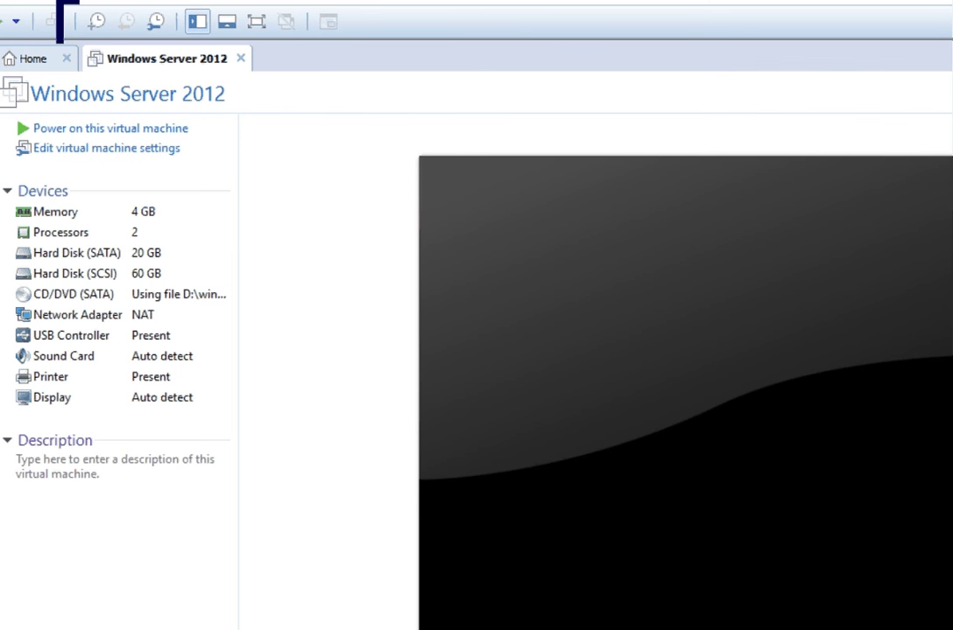
Switch to the Workstation Home page to create a new virtual machine.
key(ctrl+Tab)
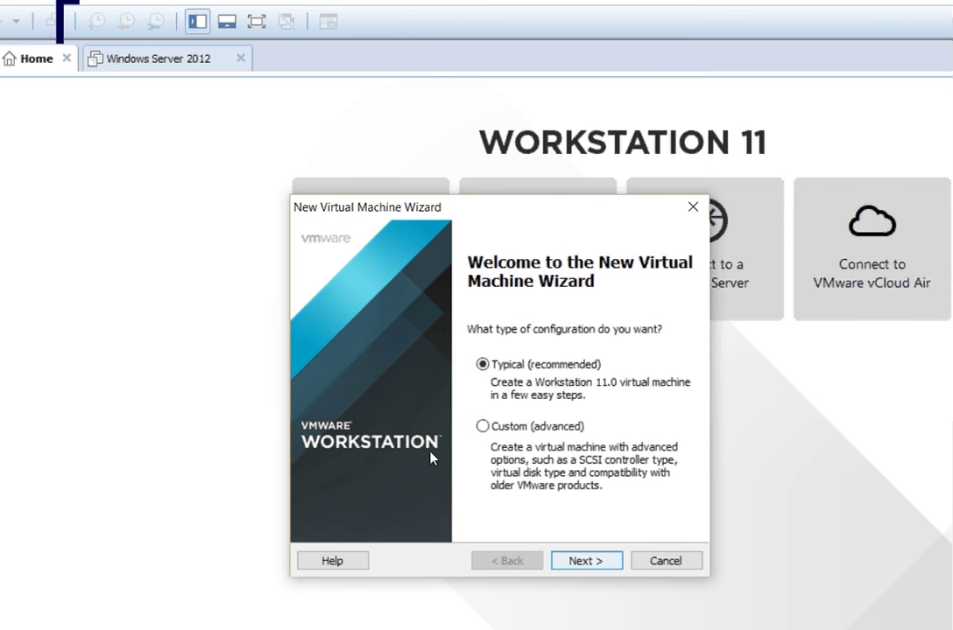
Choose D:\win server 2012.ISO as the new VM's installer disc image.
key(Return)
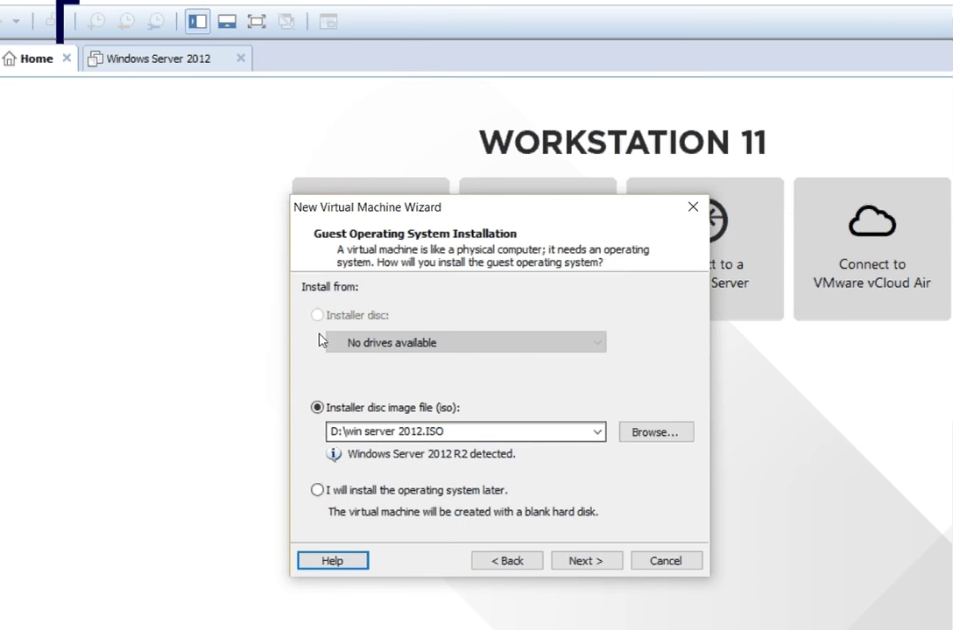
key(Tab)
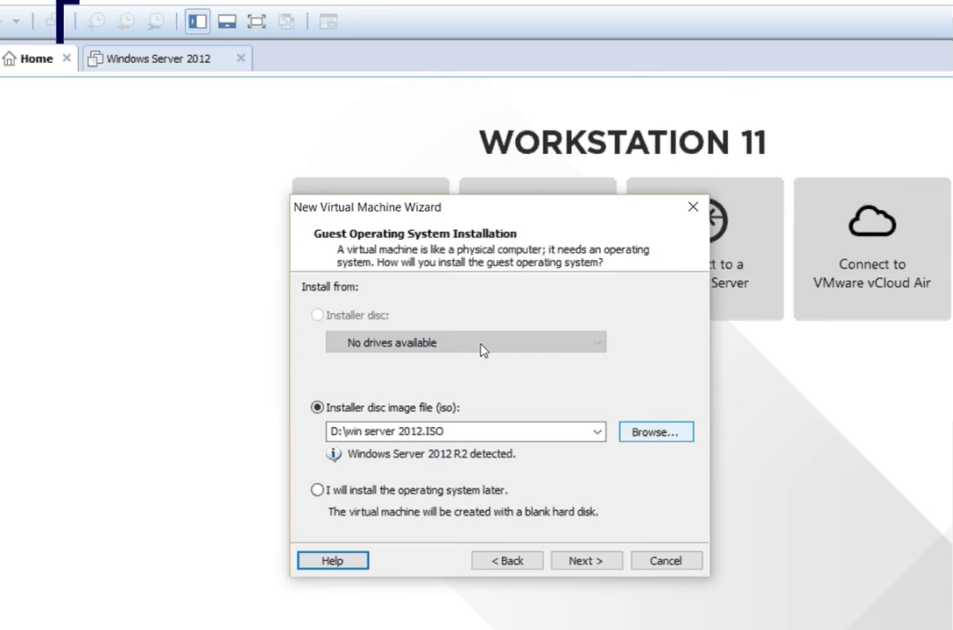
key(Return)
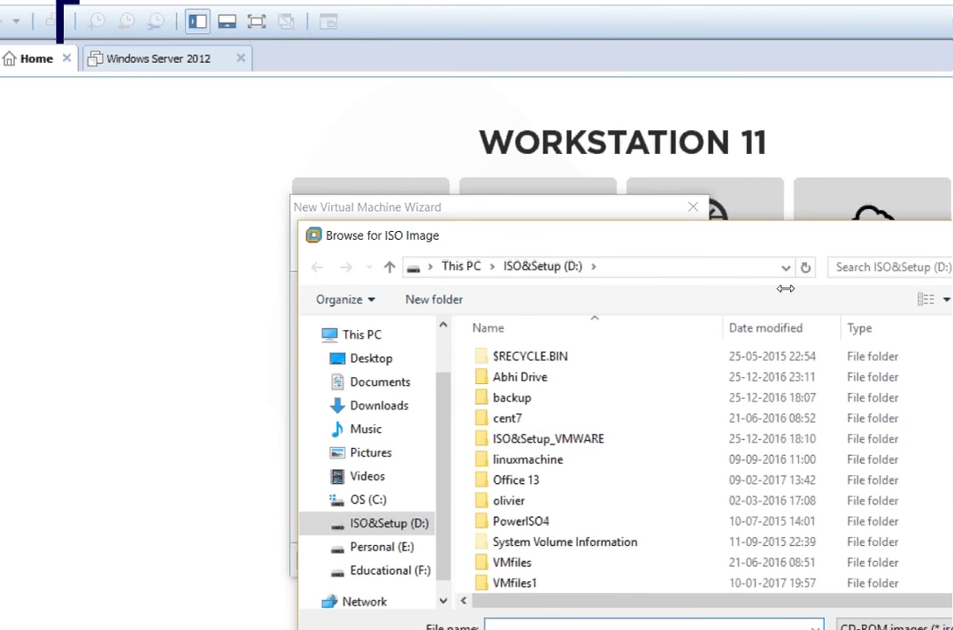
scroll(773, 371, down, 5)
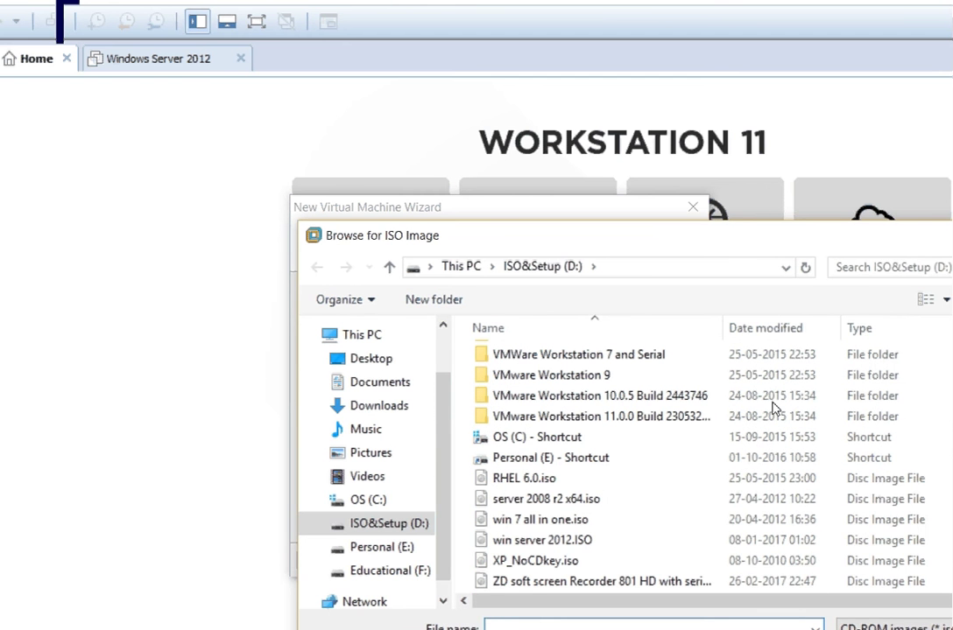
click(508, 540)
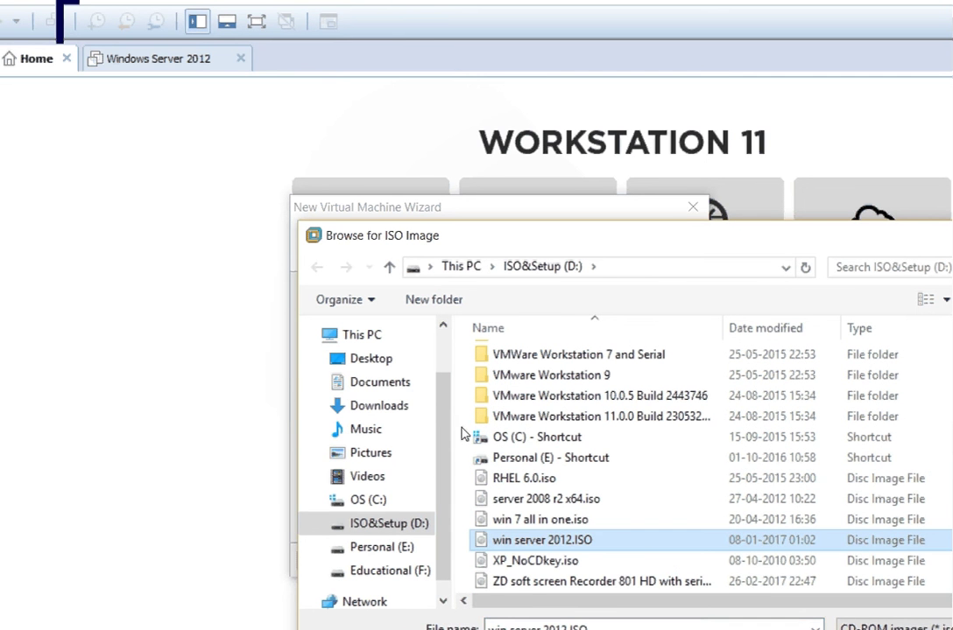
double_click(636, 538)
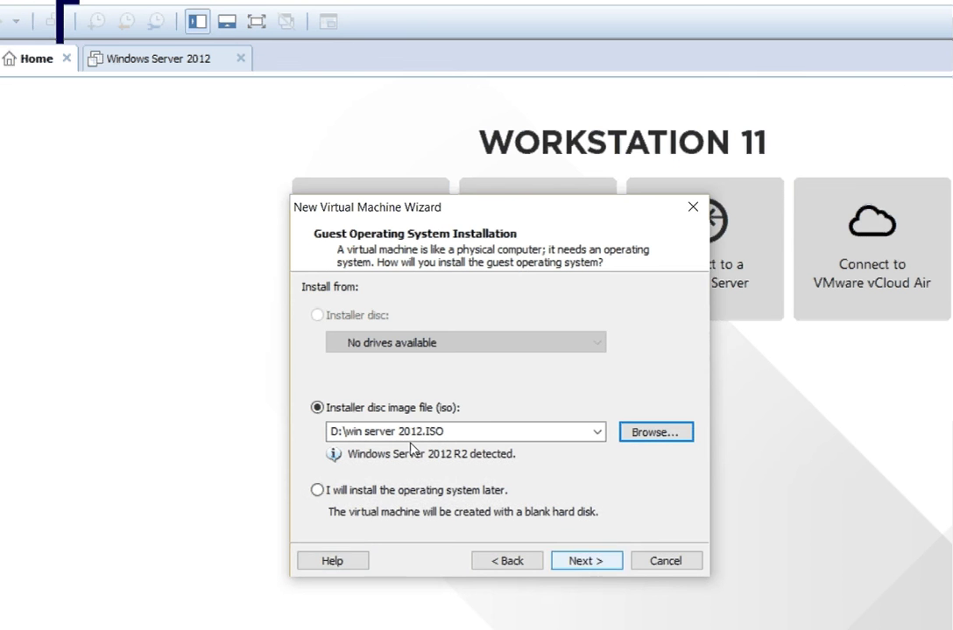
Name the virtual machine Server1 and set its location to F:\newvm.
key(alt+n)
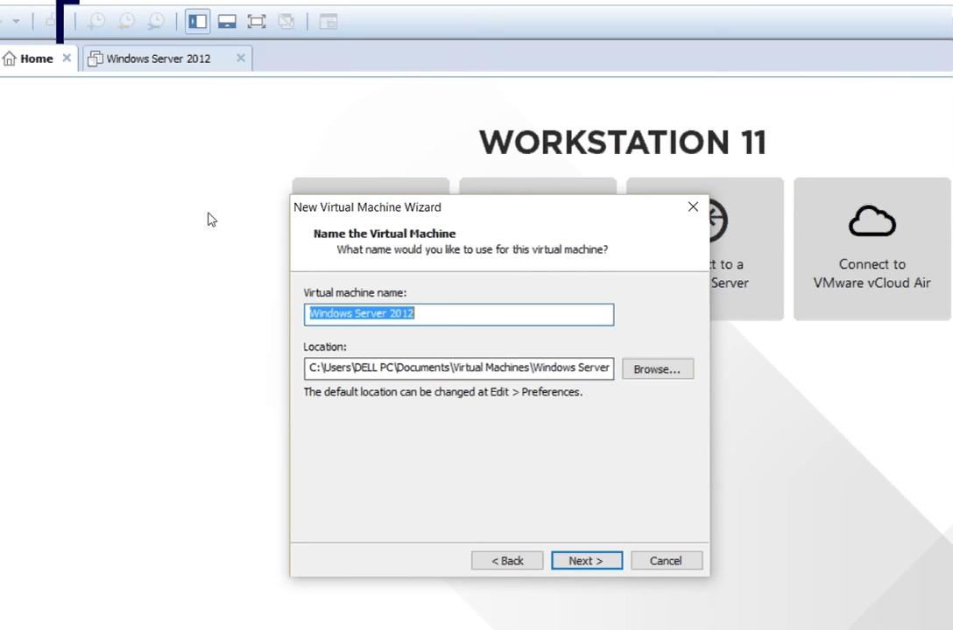
text(Ser)
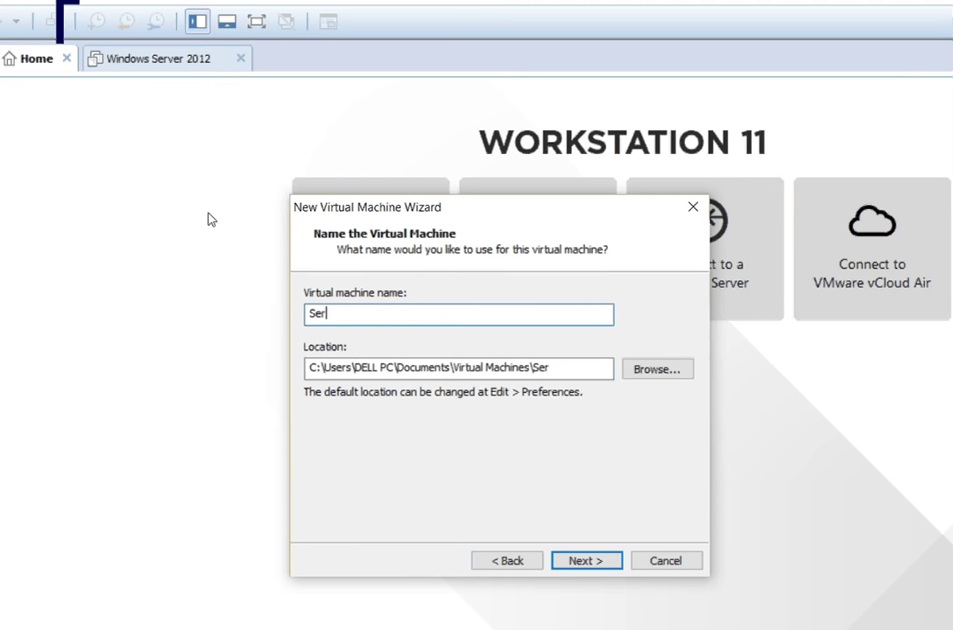
text(ver1)
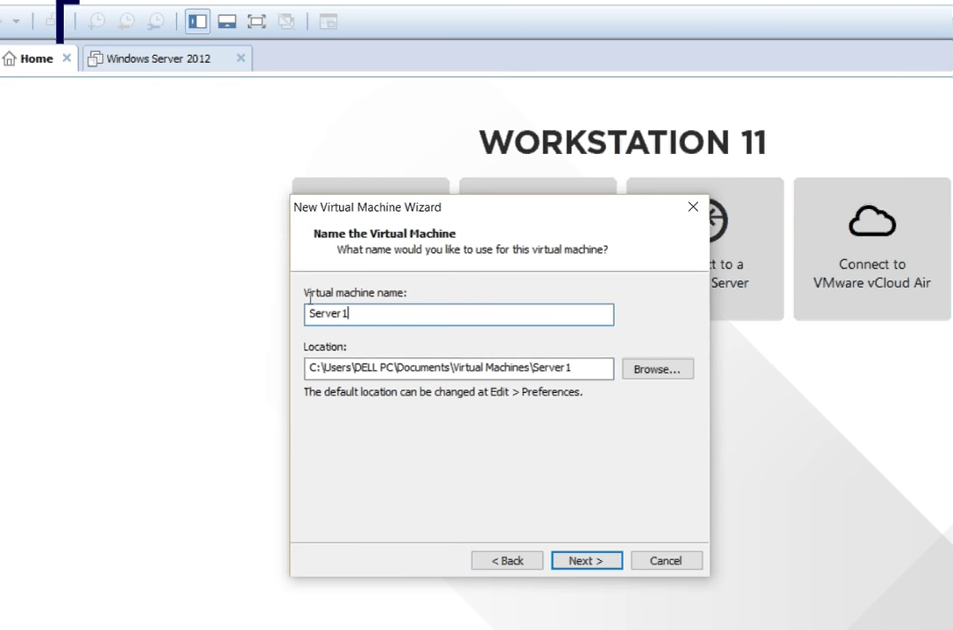
key(alt+r)
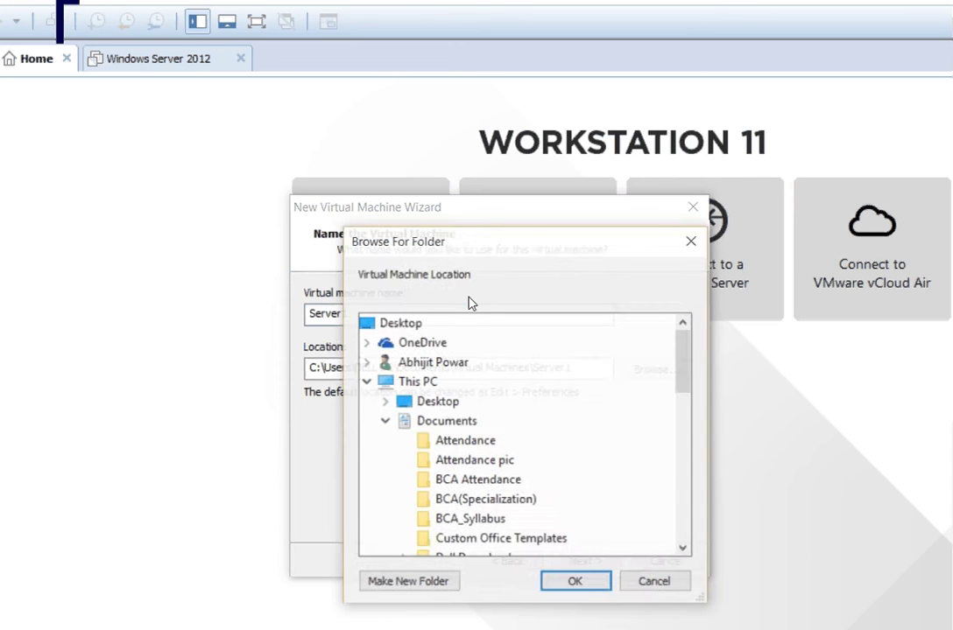
scroll(501, 397, down, 8)
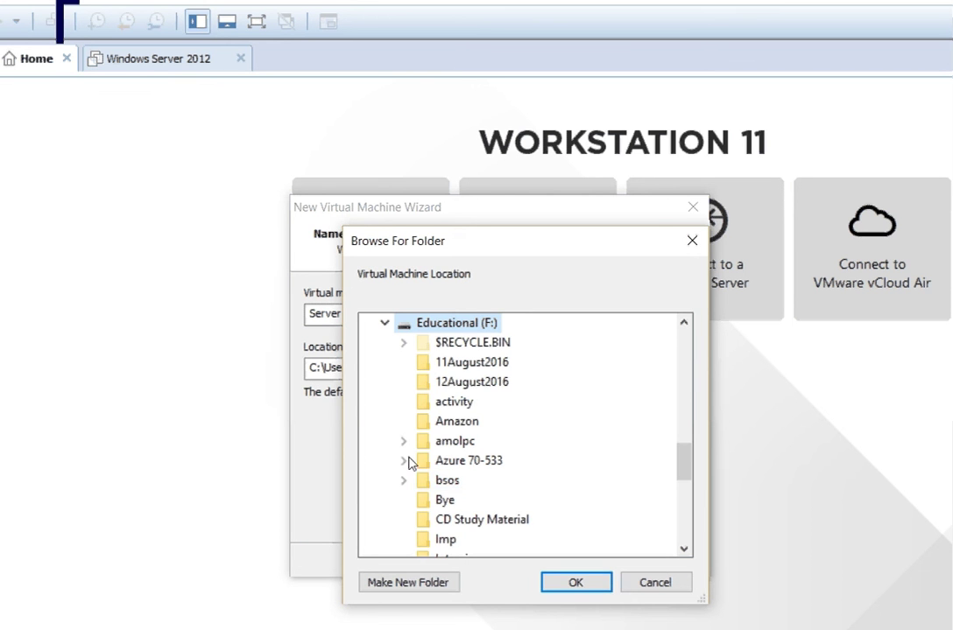
key(Return)
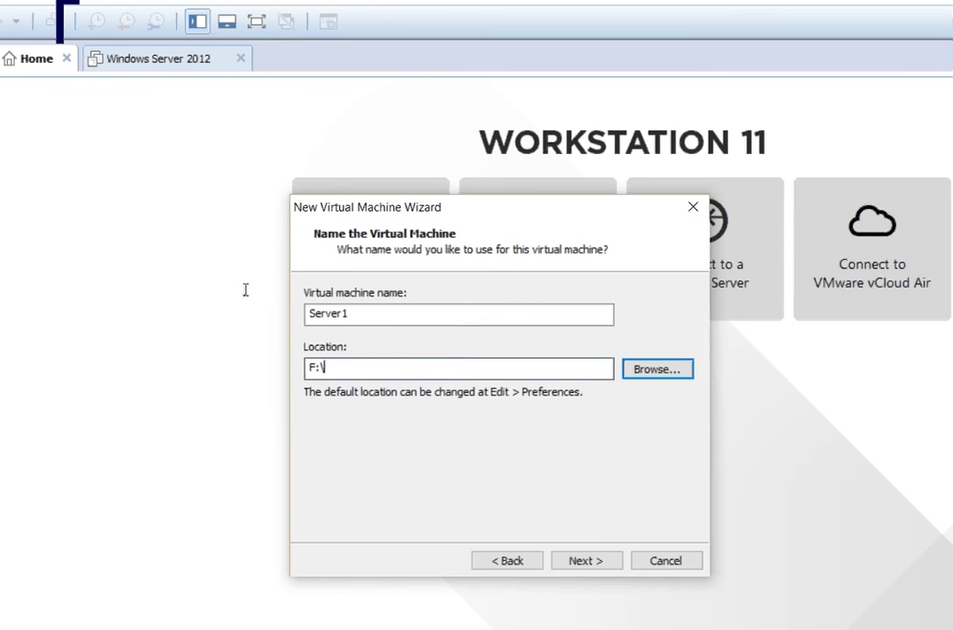
text(new)
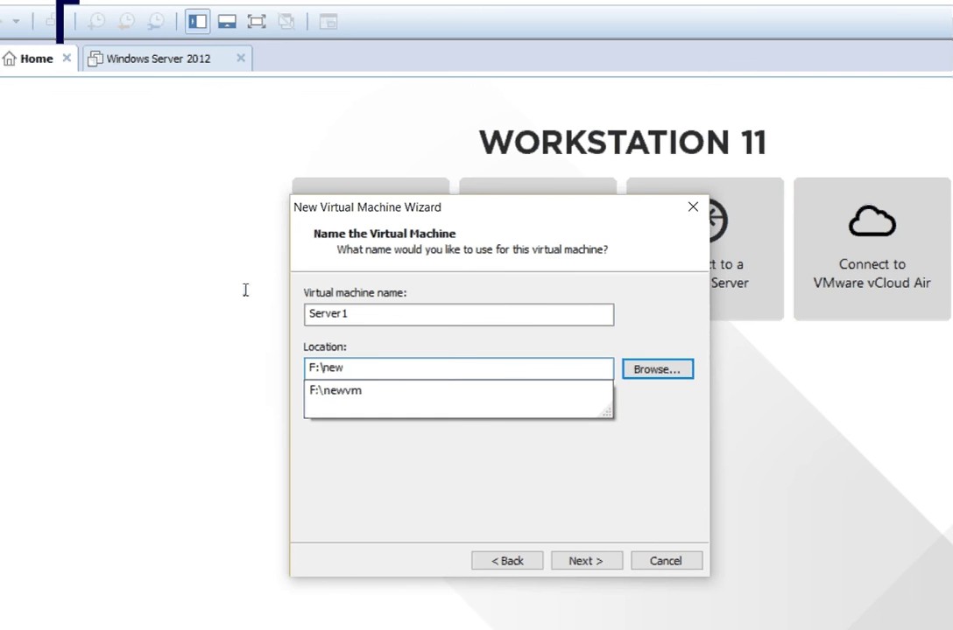
key(Down)
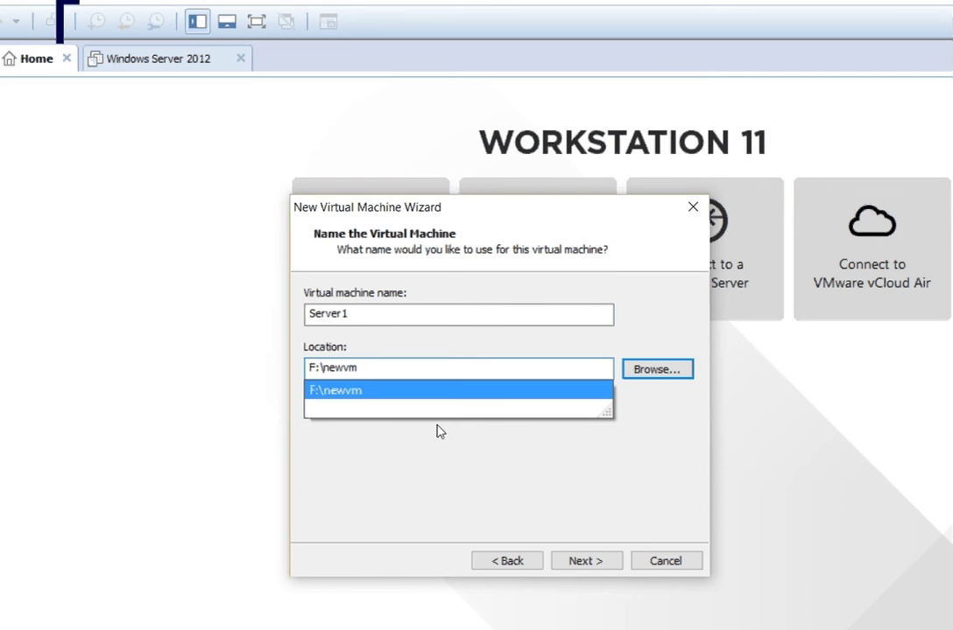
key(Return)
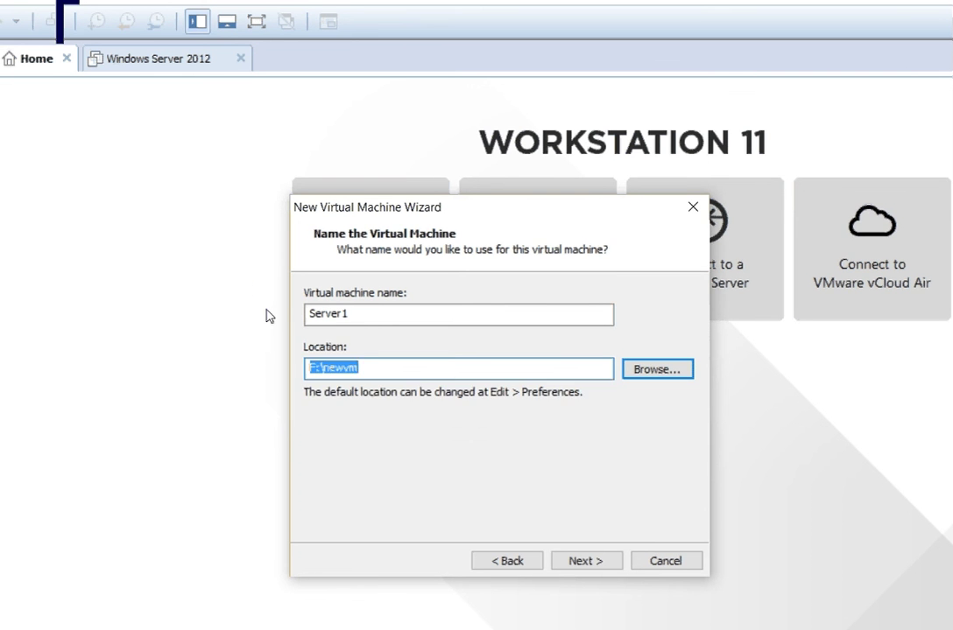
key(End)
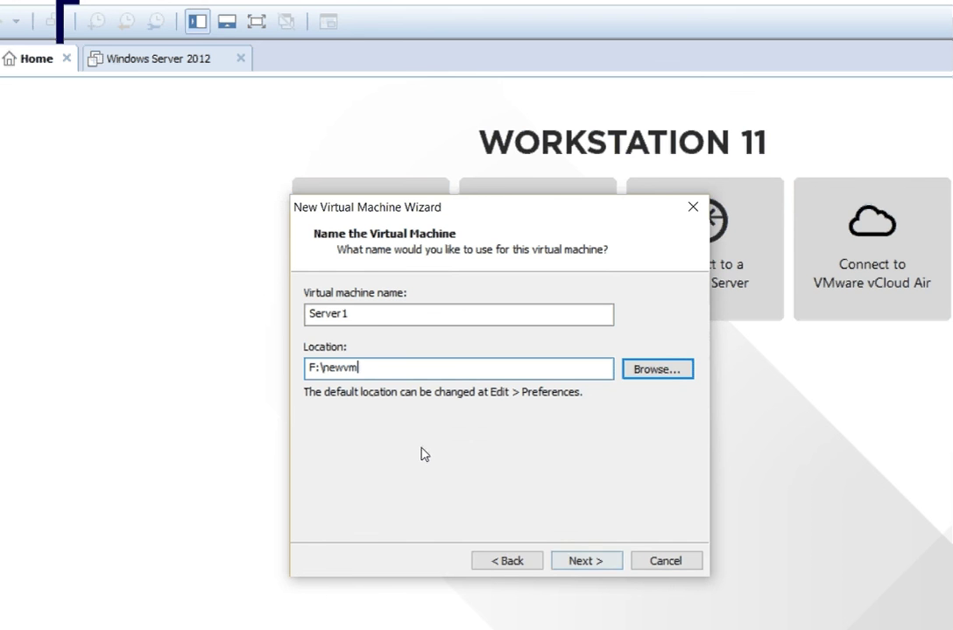
key(Return)
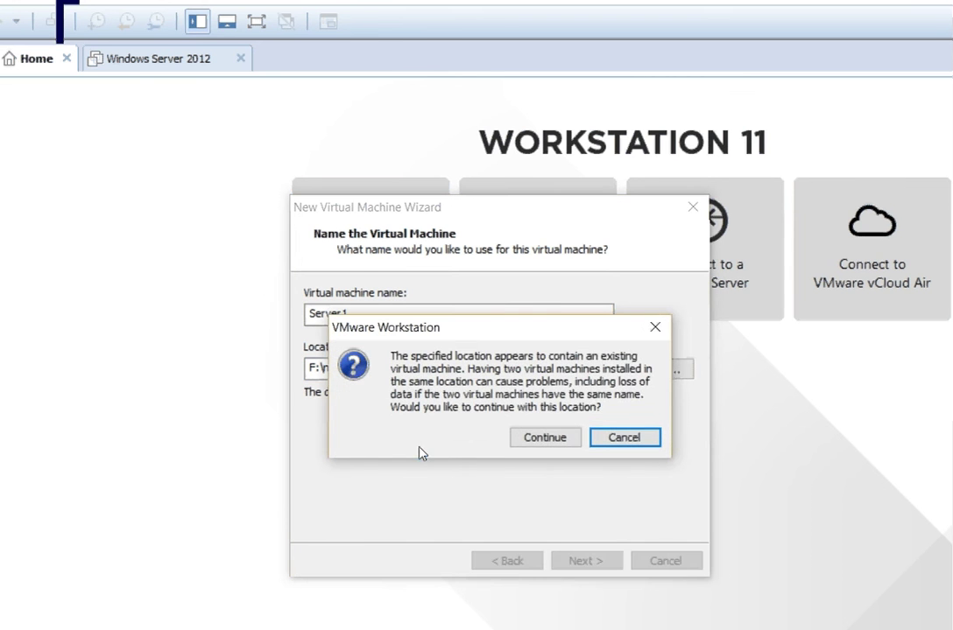
Keep the F:\newvm location, set an 80 GB maximum disk size, and open Customize Hardware.
key(Left)
key(Return)
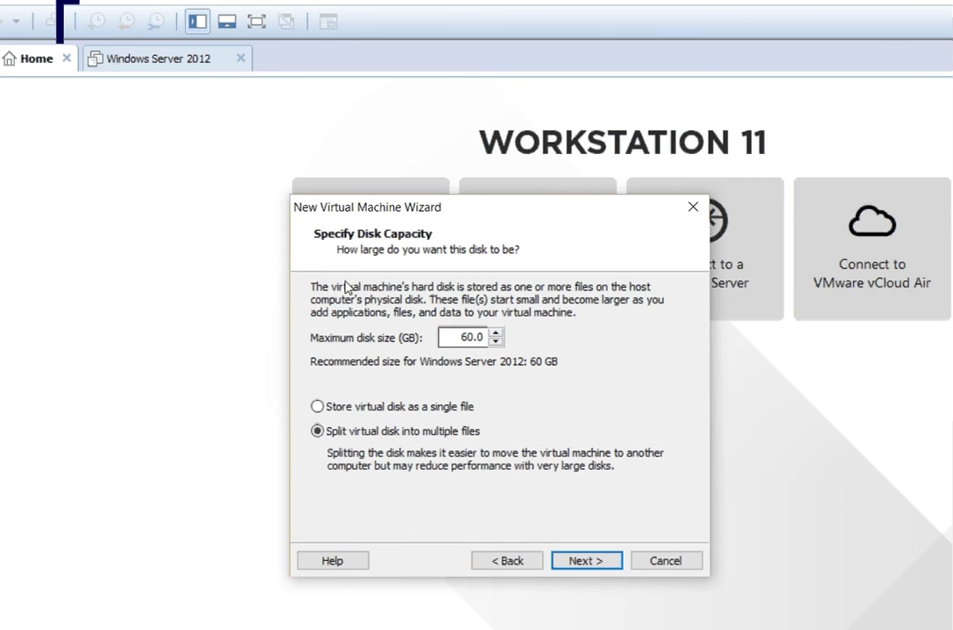
key(Tab)
text(80)
key(Return)
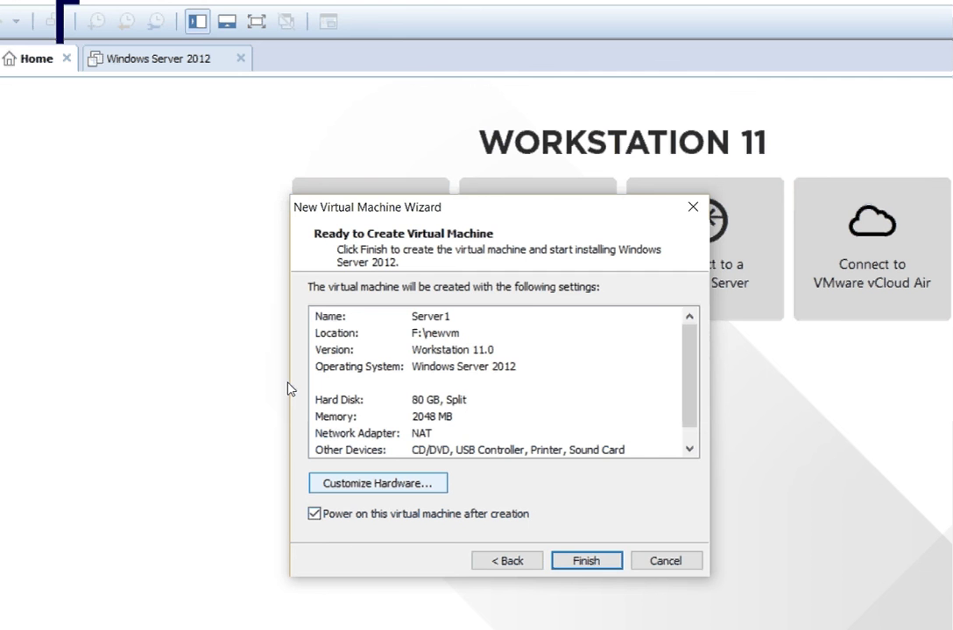
key(alt+c)
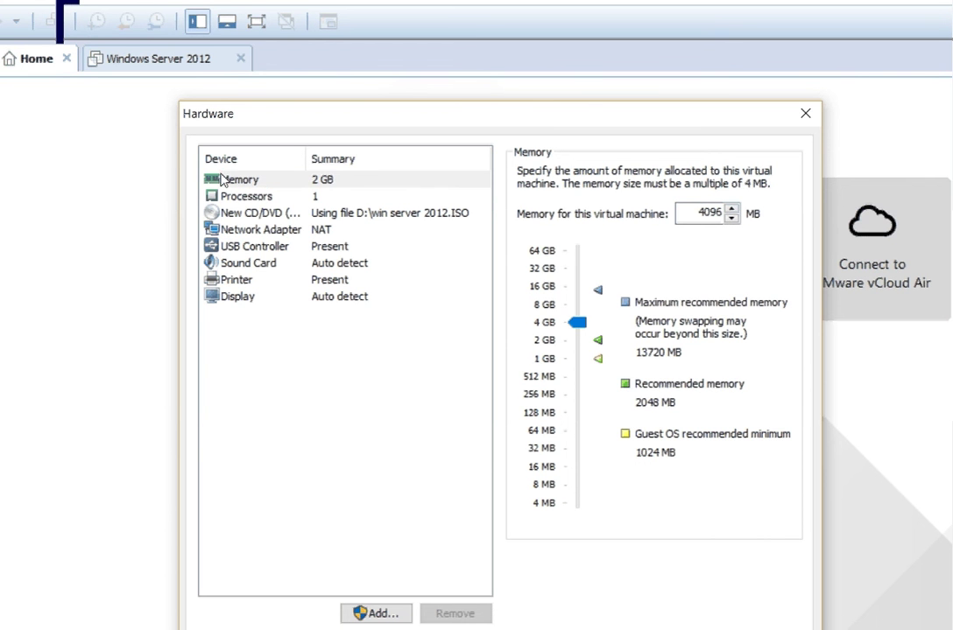
Set the number of processors to 4 and close the hardware settings.
click(247, 196)
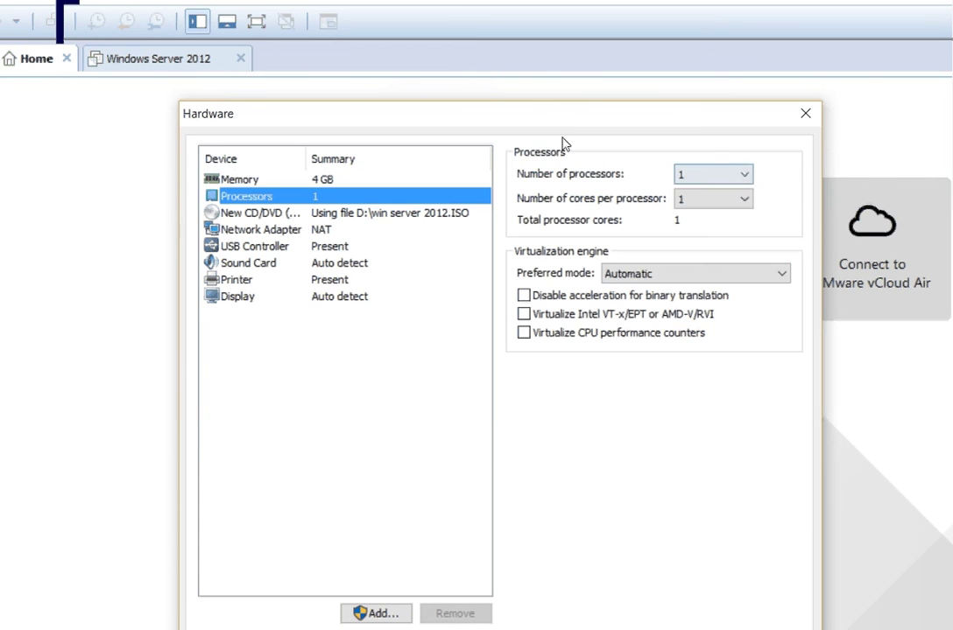
key(alt+Down)
key(Down)
key(Down)
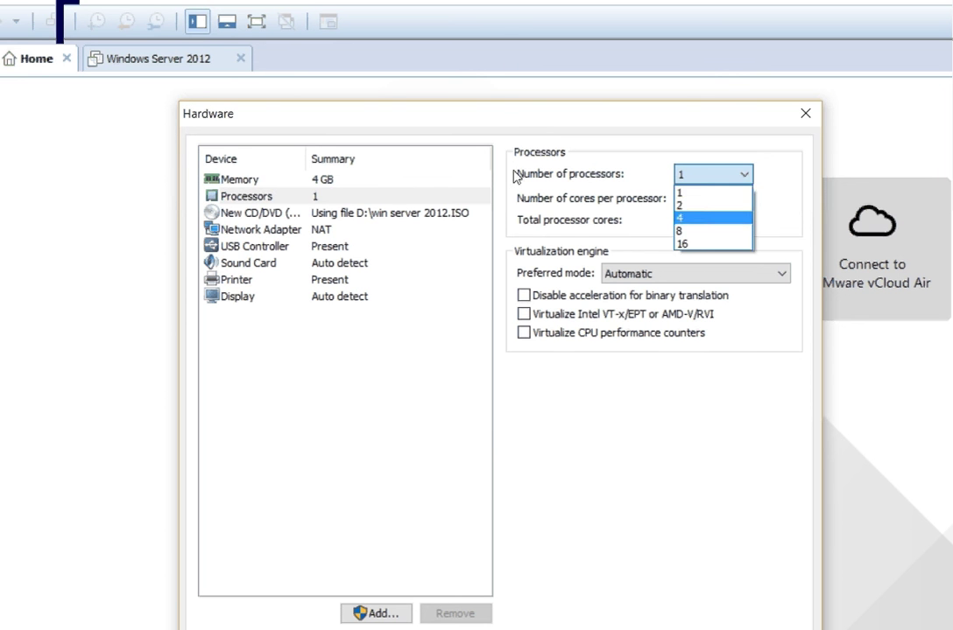
key(Return)
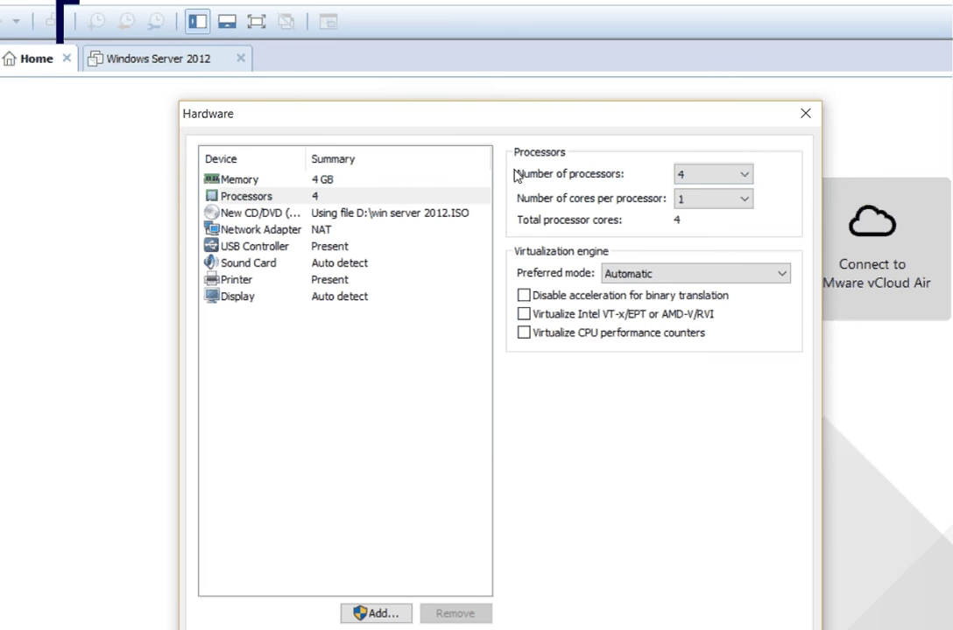
key(Escape)
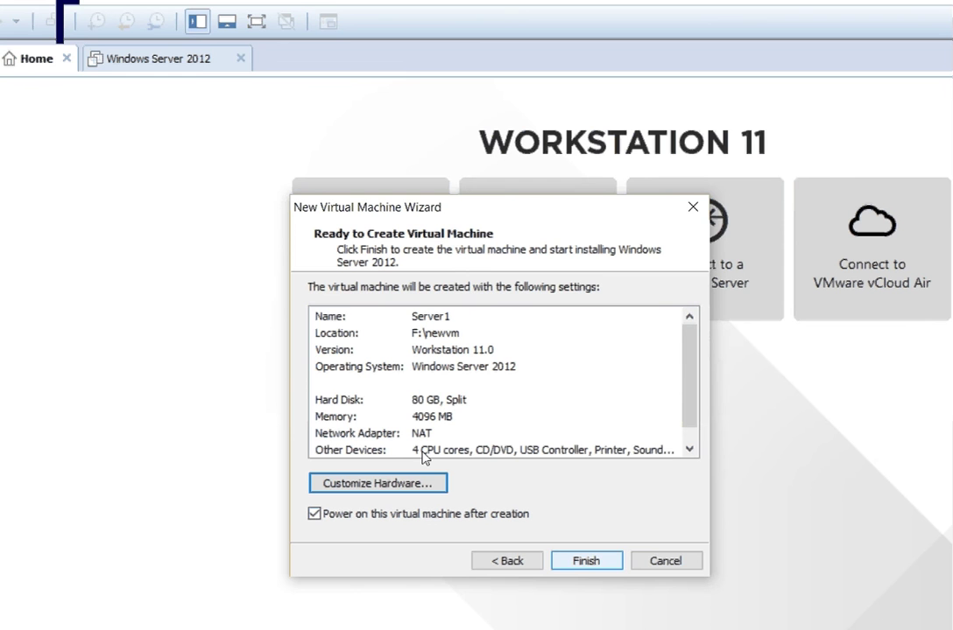
Finish the wizard so Server1 is created and boots from the Windows Server 2012 R2 ISO.
key(Return)
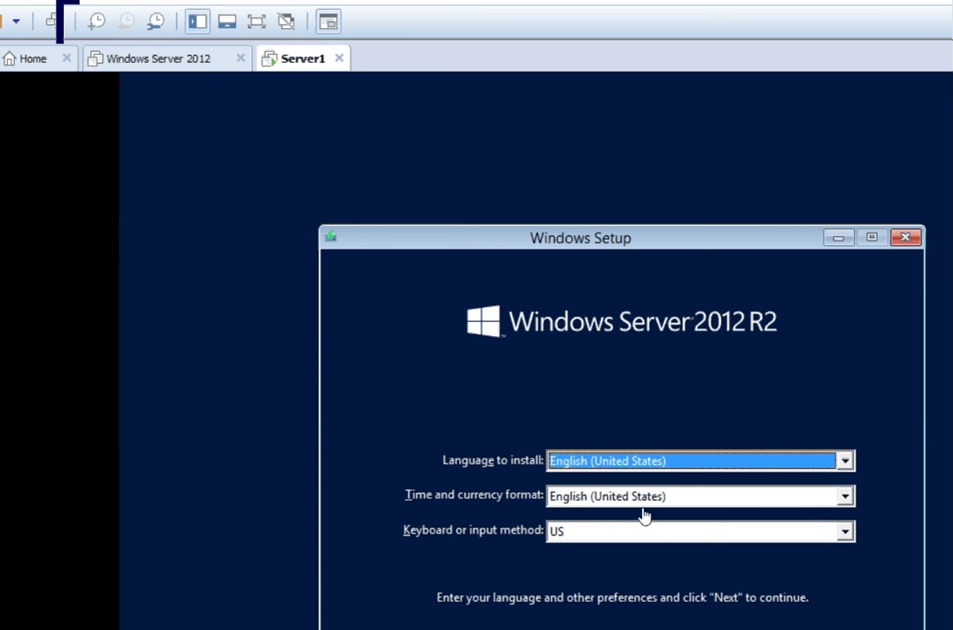
Accept the English (United States) language defaults and choose Install now.
key(Return)
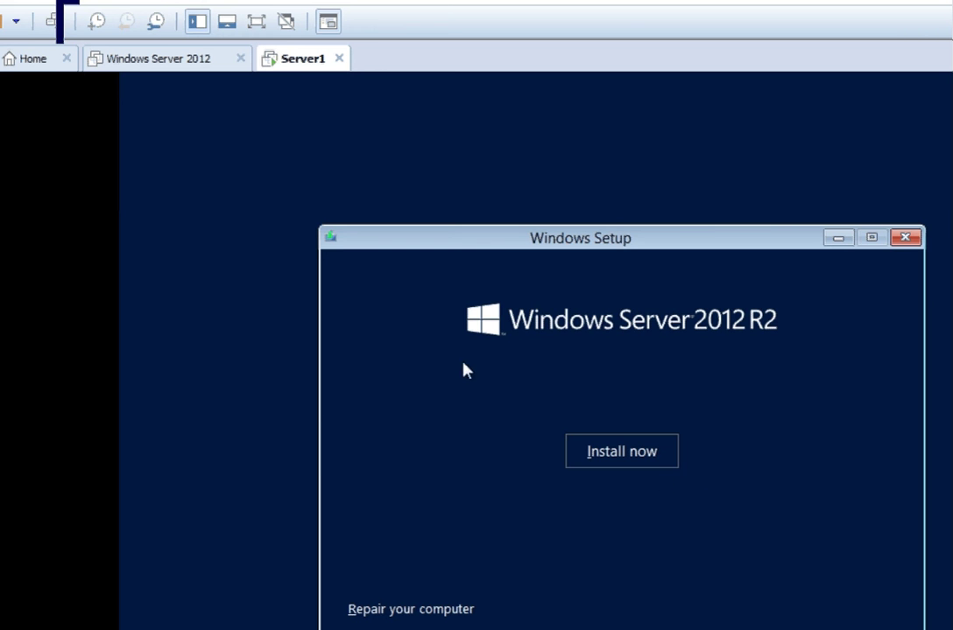
key(Return)
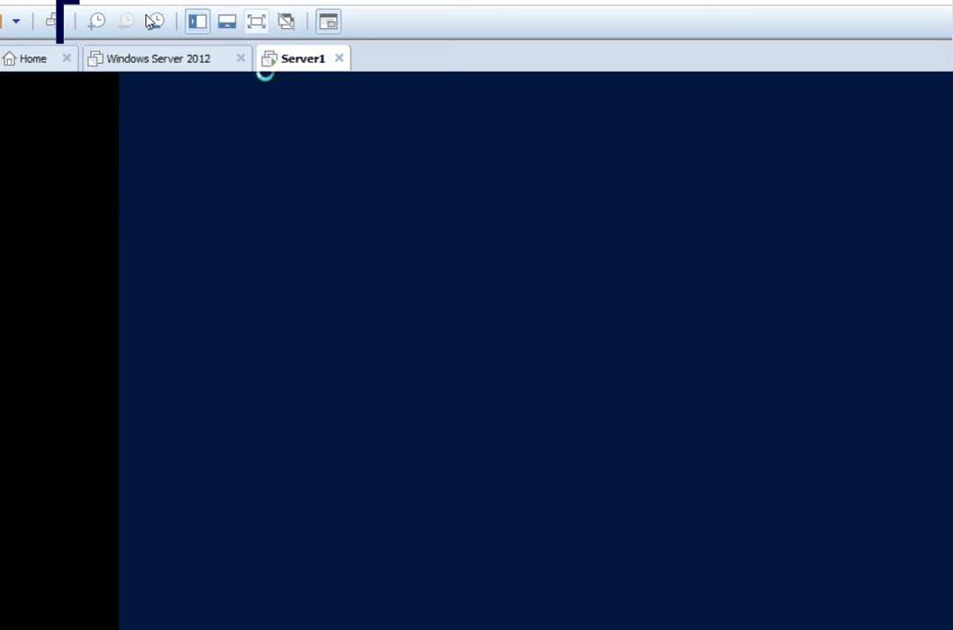
Select Windows Server 2012 R2 Standard Evaluation (Server with a GUI) and continue.
click(255, 21)
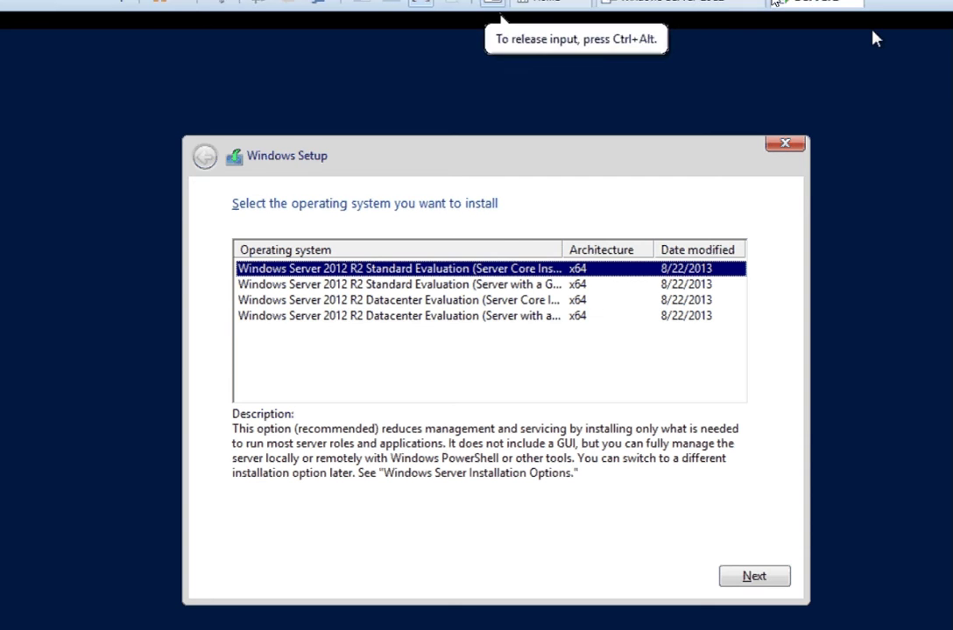
click(825, 5)
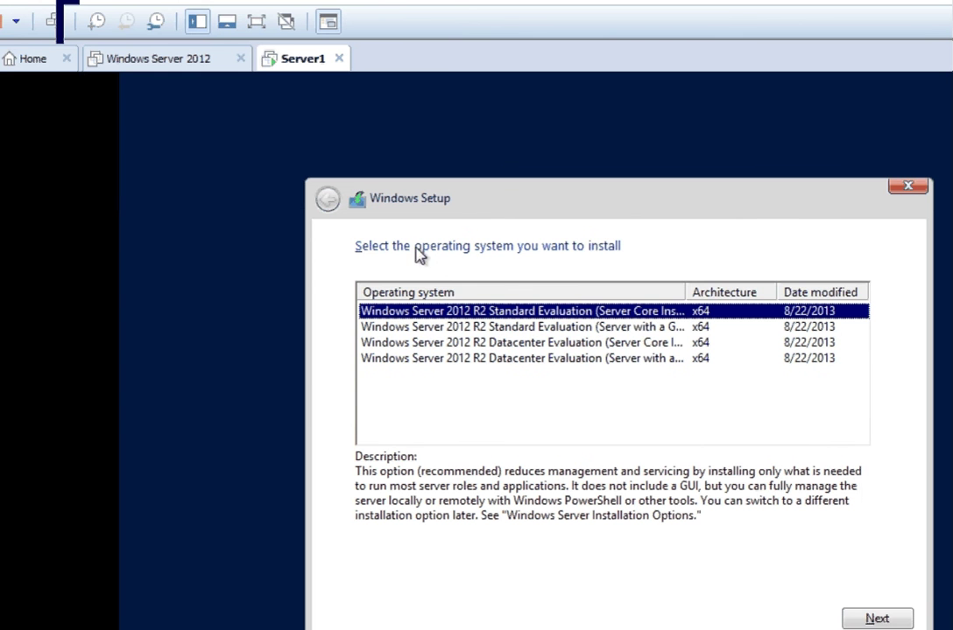
click(517, 329)
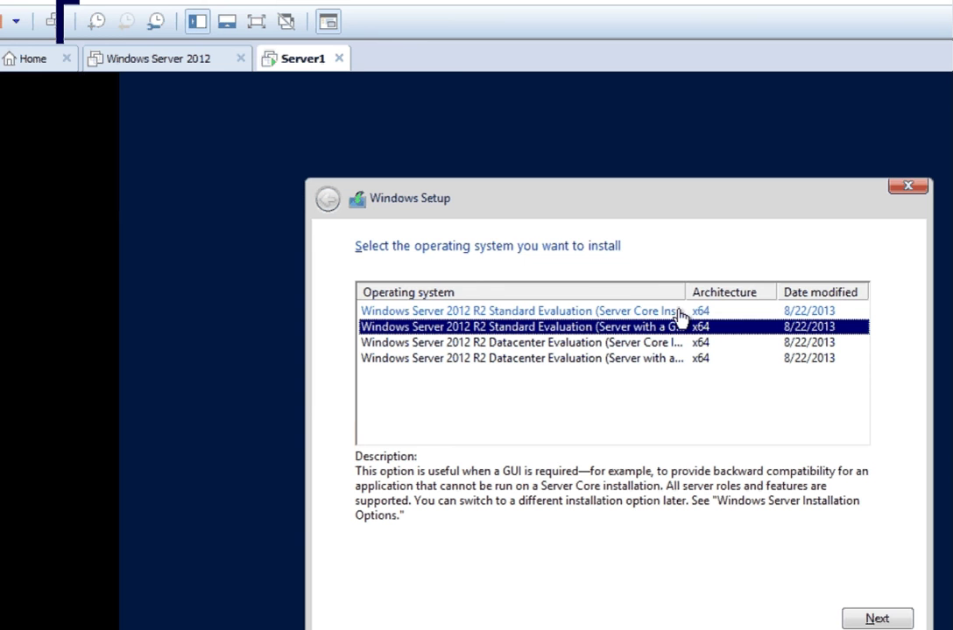
drag(686, 291, 720, 289)
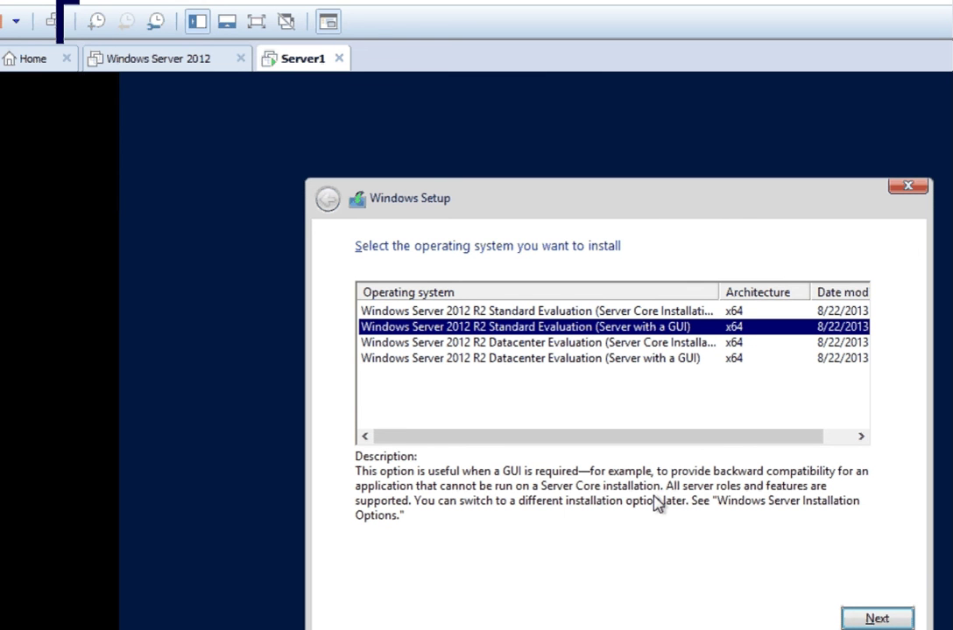
key(Return)
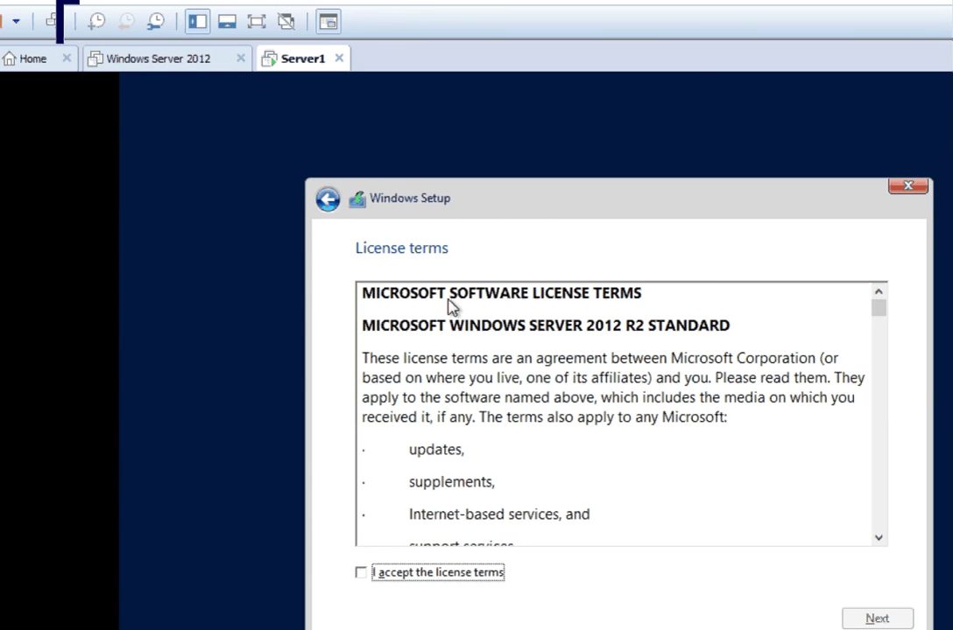
Accept the Windows Server license terms and continue to the installation type.
click(398, 575)
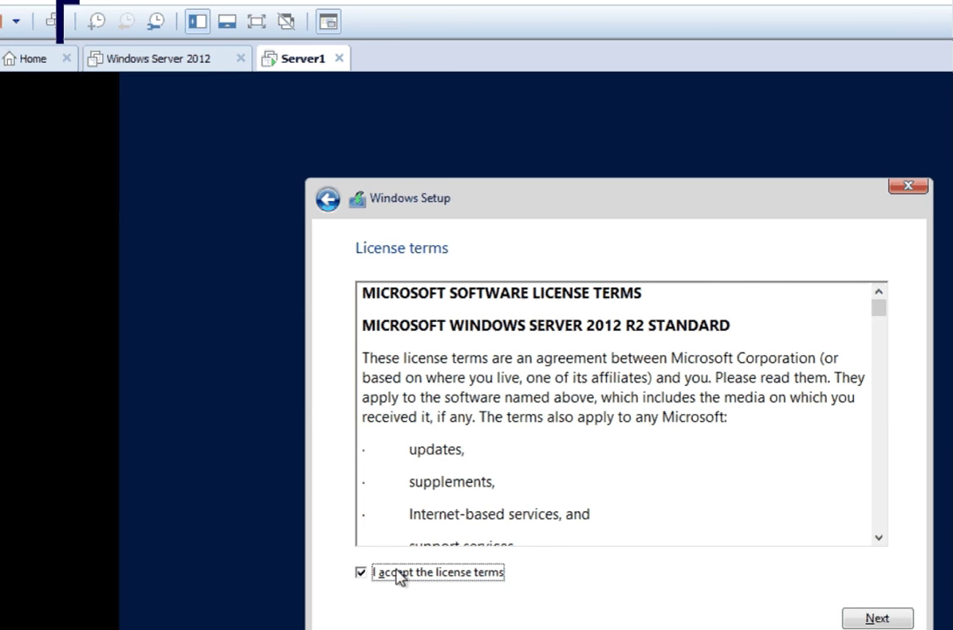
key(Return)
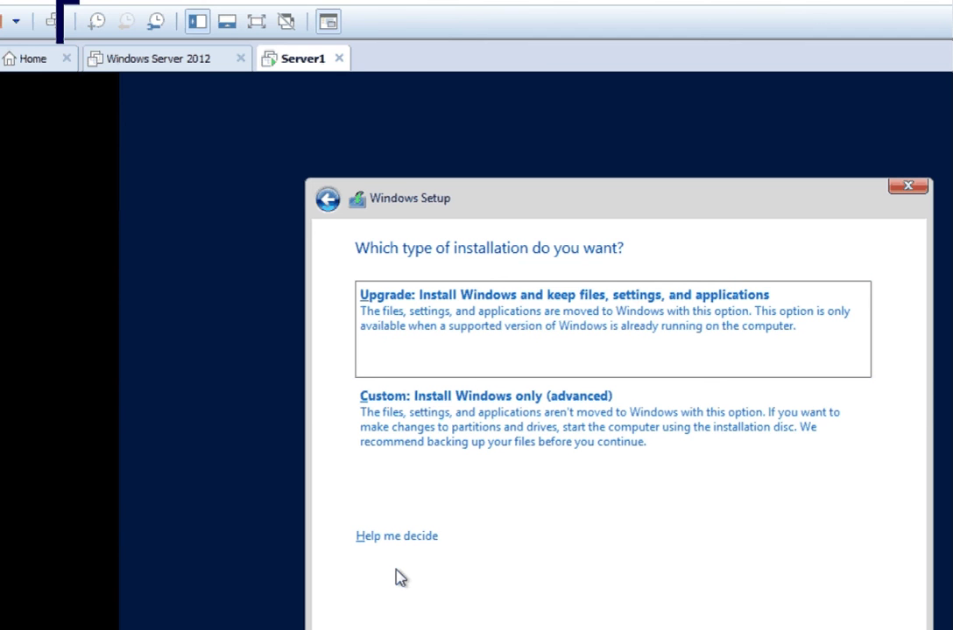
Choose the 'Custom: Install Windows only (advanced)' installation type.
click(435, 429)
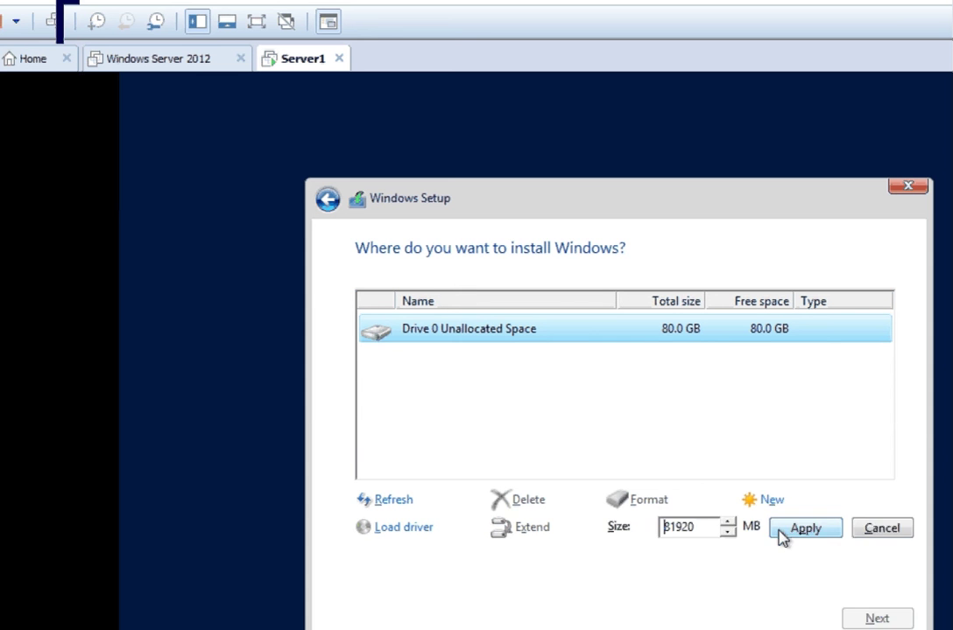
Create a 60000 MB partition on Drive 0, accept the system partitions, and select Partition 2.
key(BackSpace)
key(BackSpace)
key(BackSpace)
key(BackSpace)
key(BackSpace)
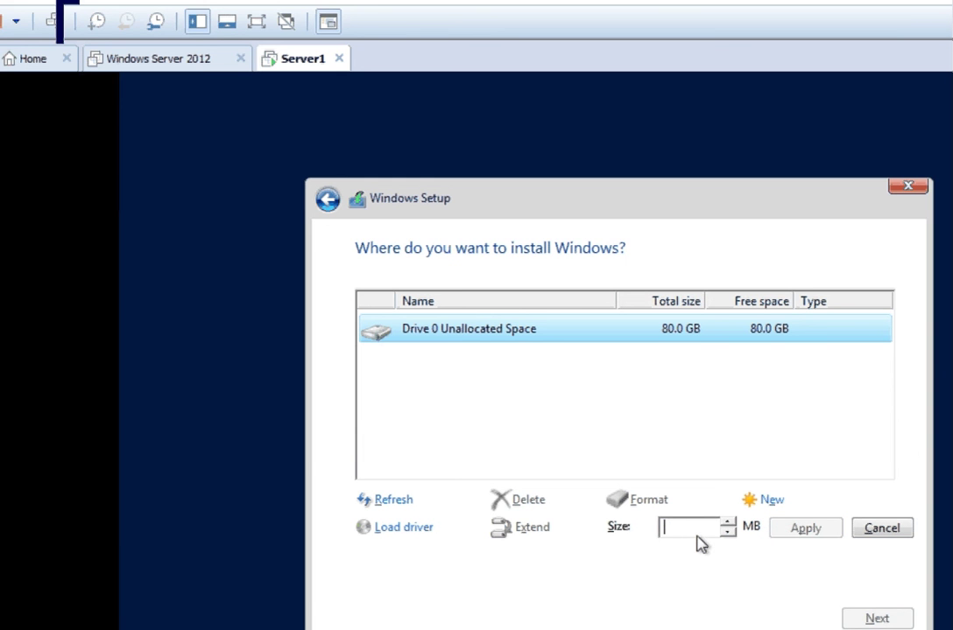
text(60000)
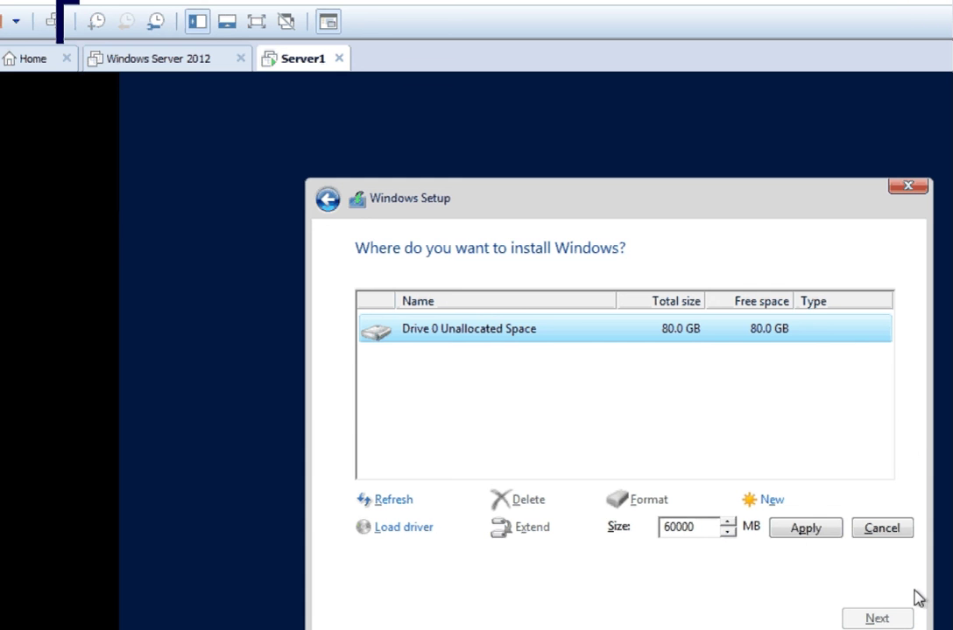
key(Return)
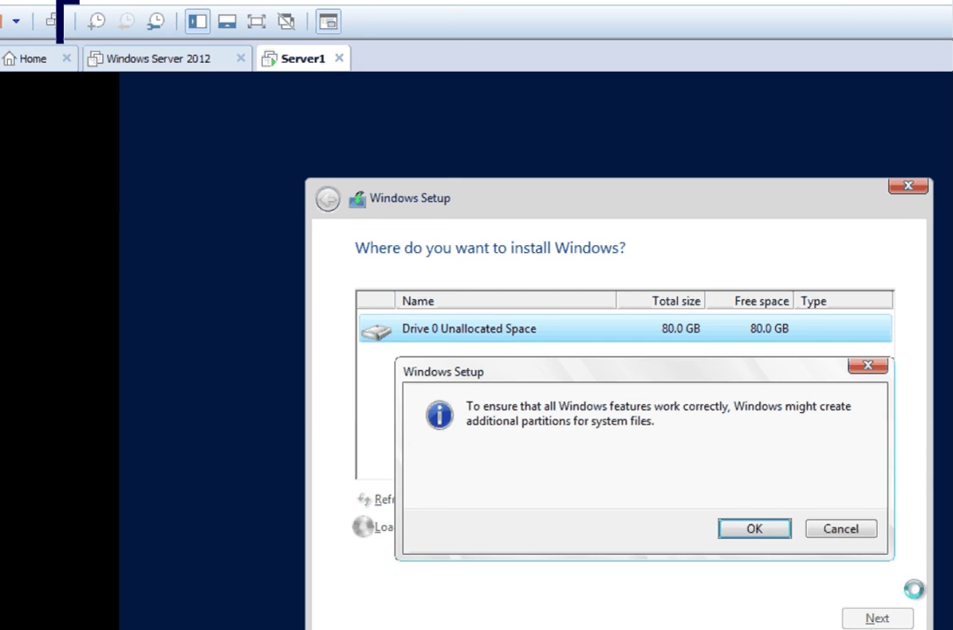
key(Return)
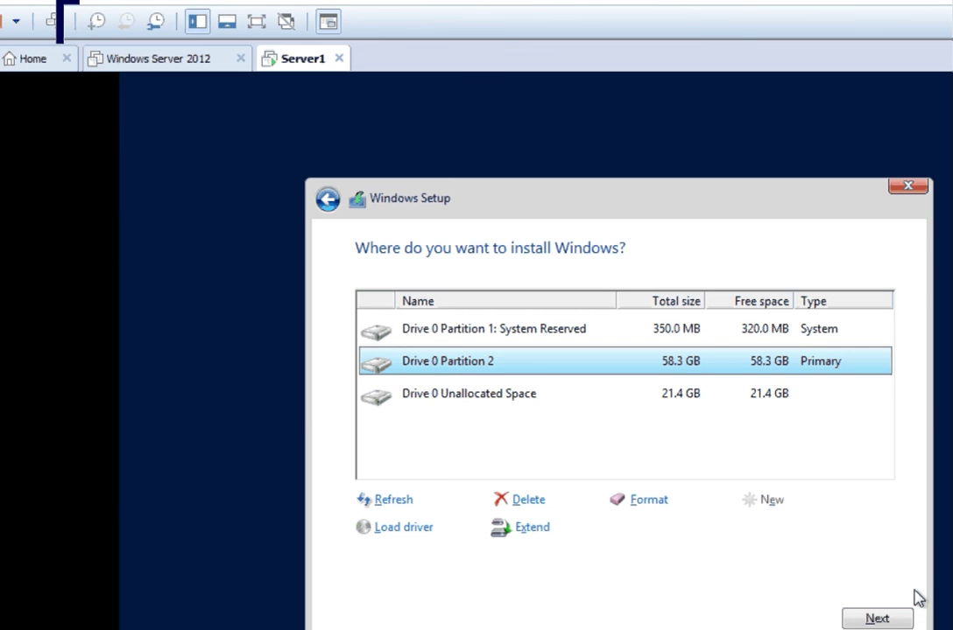
key(Down)
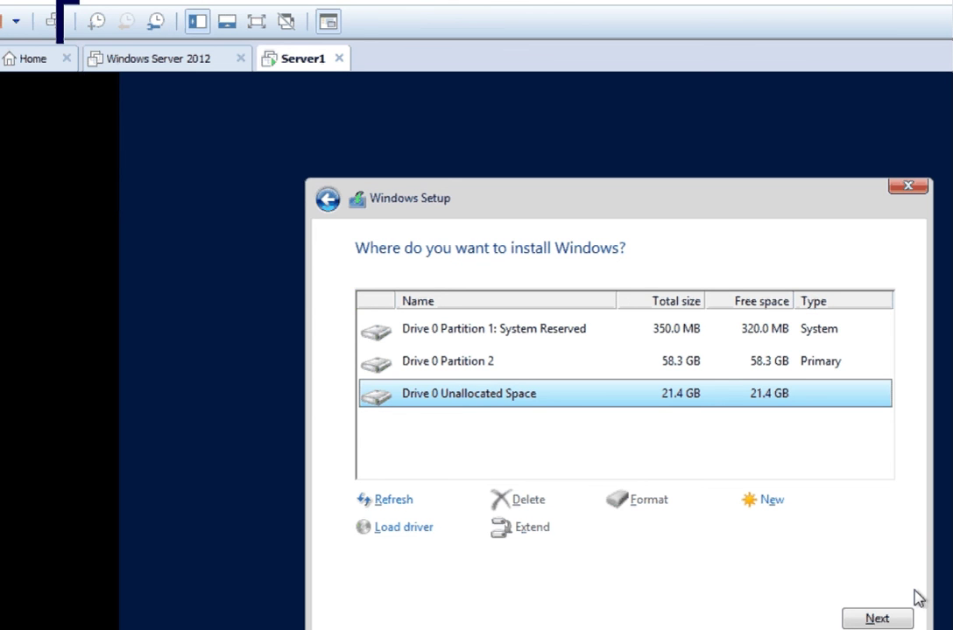
key(Up)
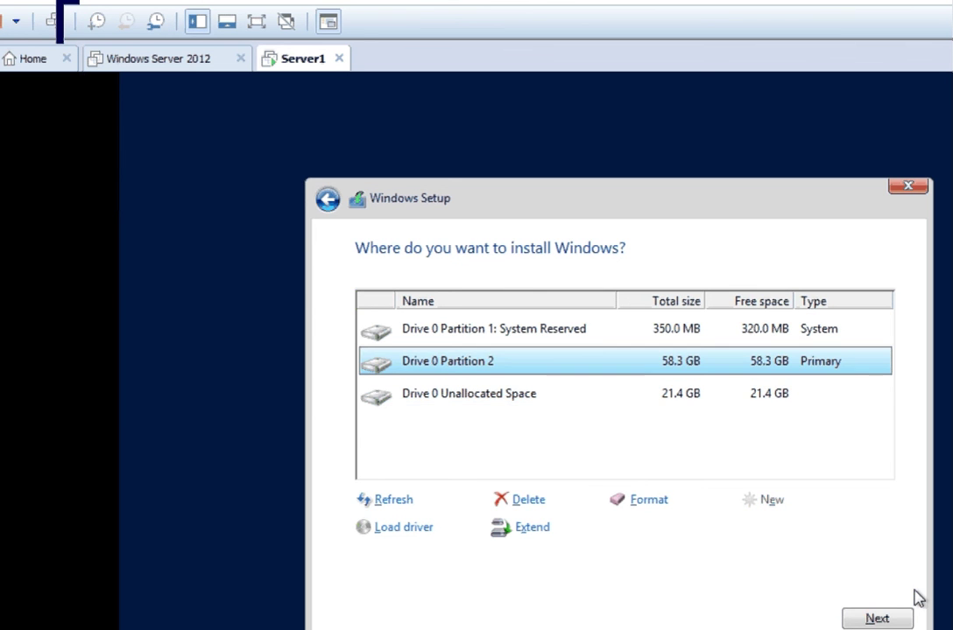
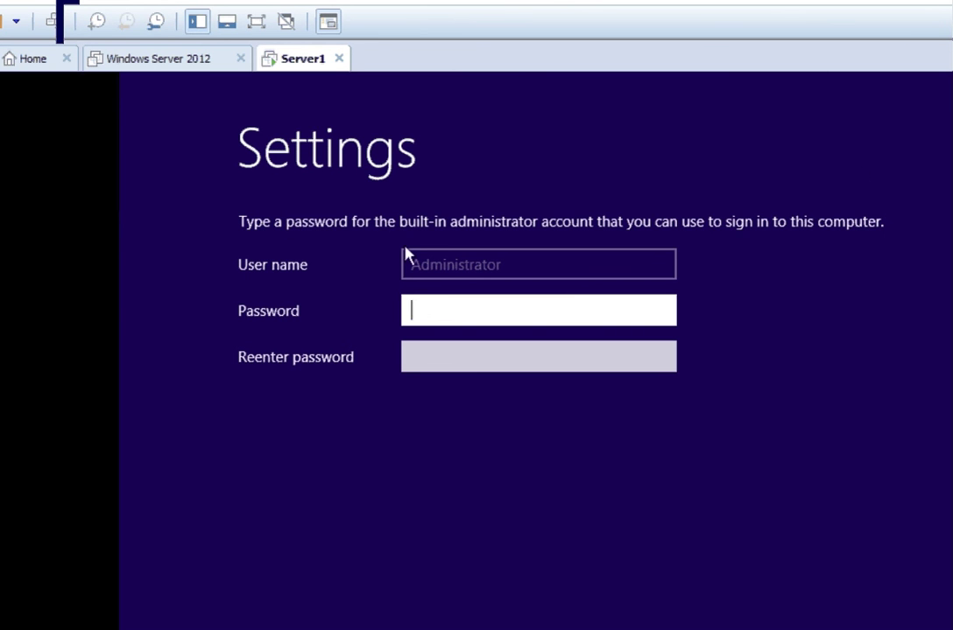
Enter and confirm the built-in Administrator password, correcting a typo in the confirmation field.
text(••••)
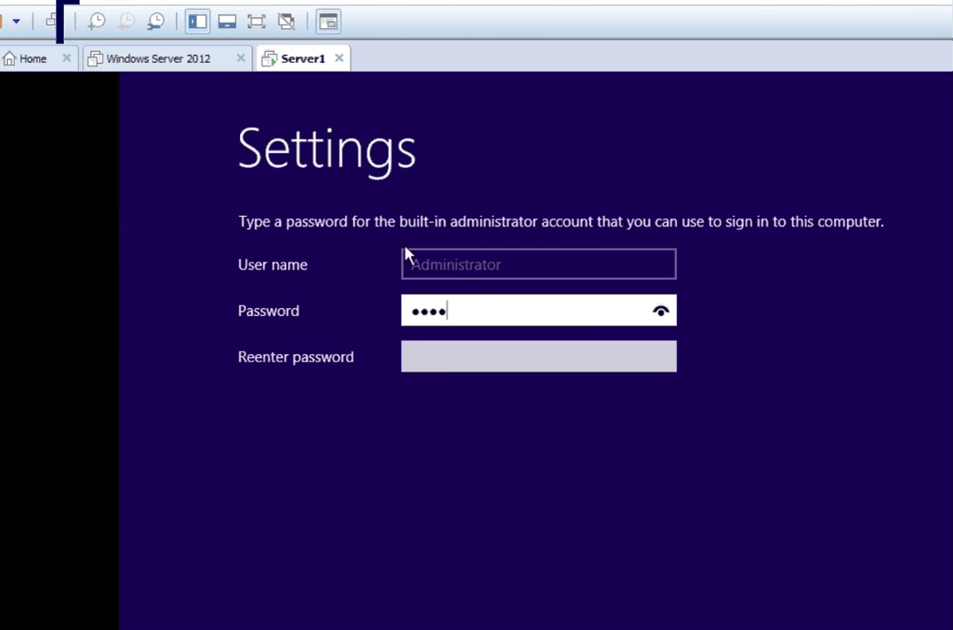
text(••••••••)
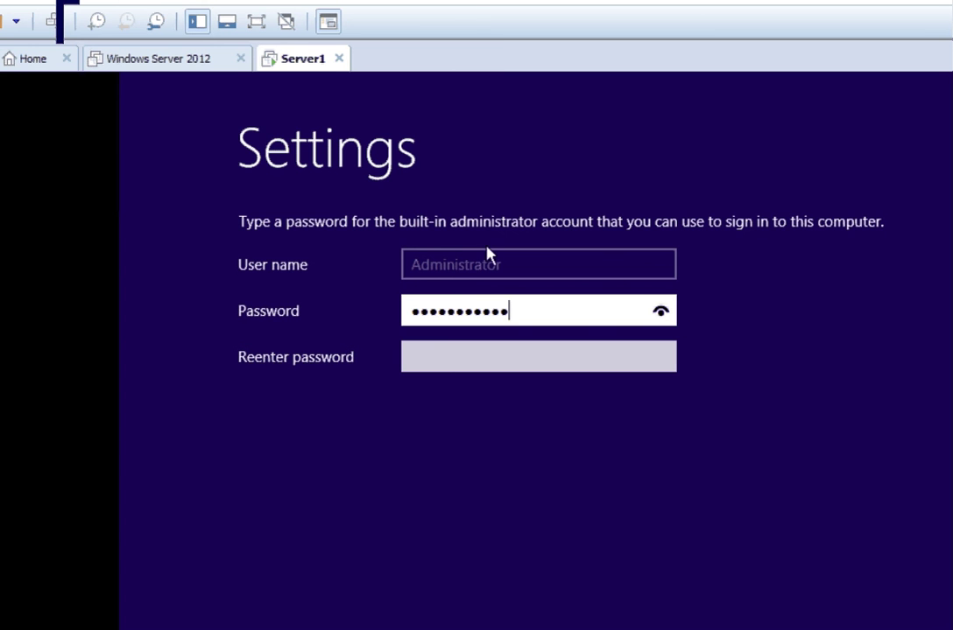
click(621, 365)
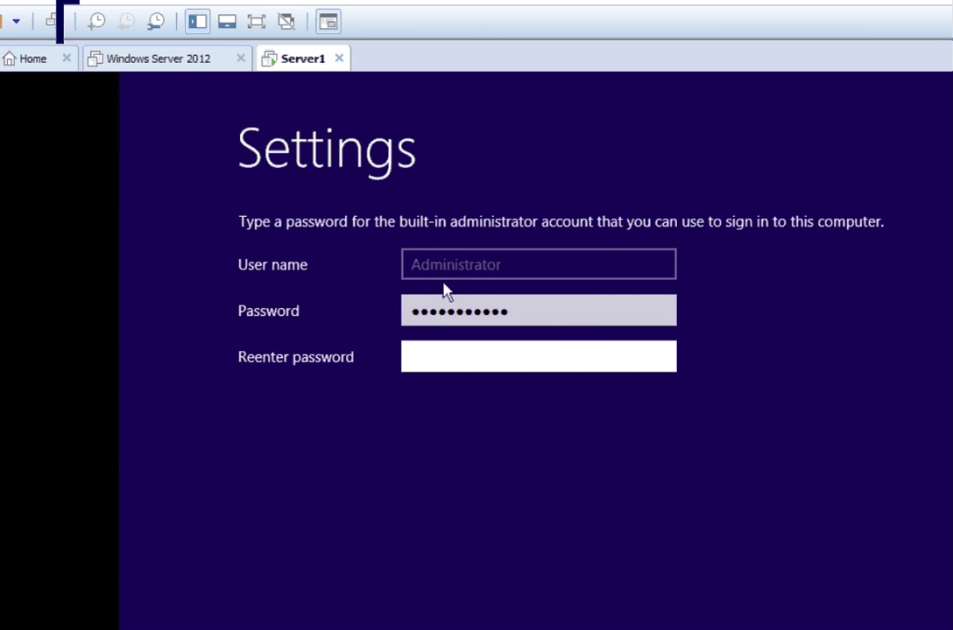
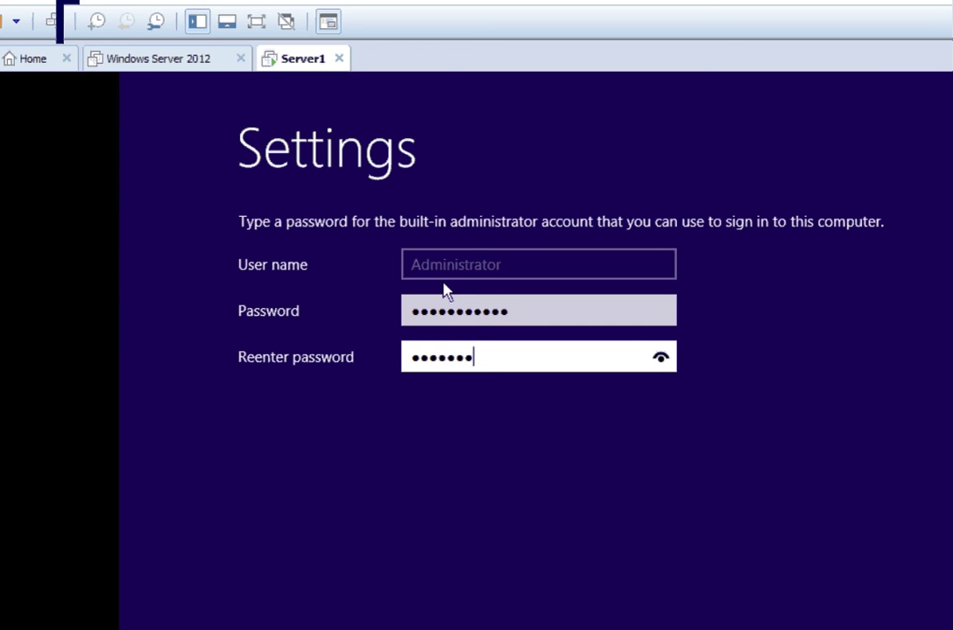
key(Return)
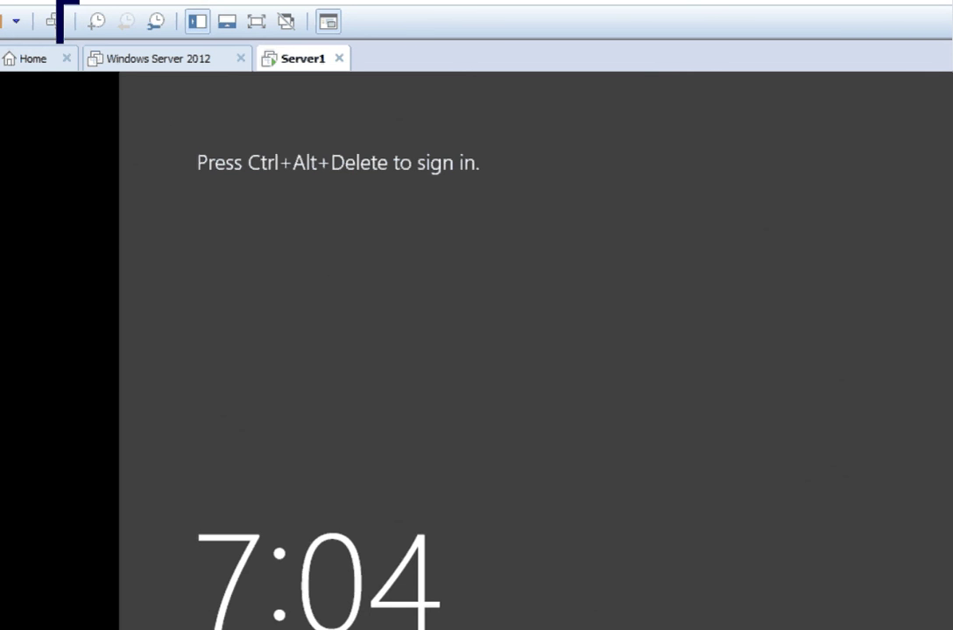
Sign in to Server1 as Administrator from the lock screen with the new password.
key(ctrl+alt+Insert)
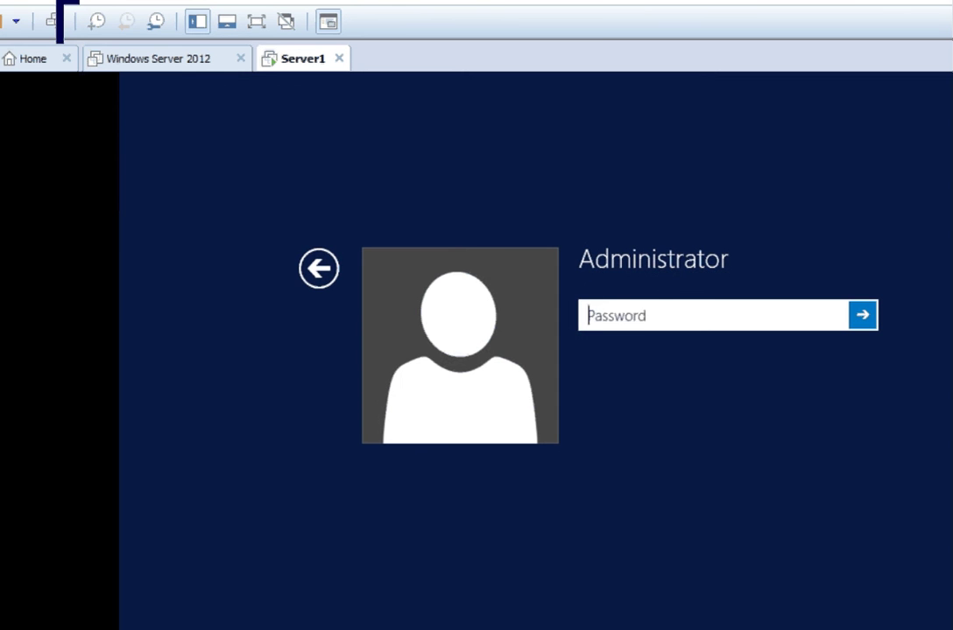
text(P)
text(*******)
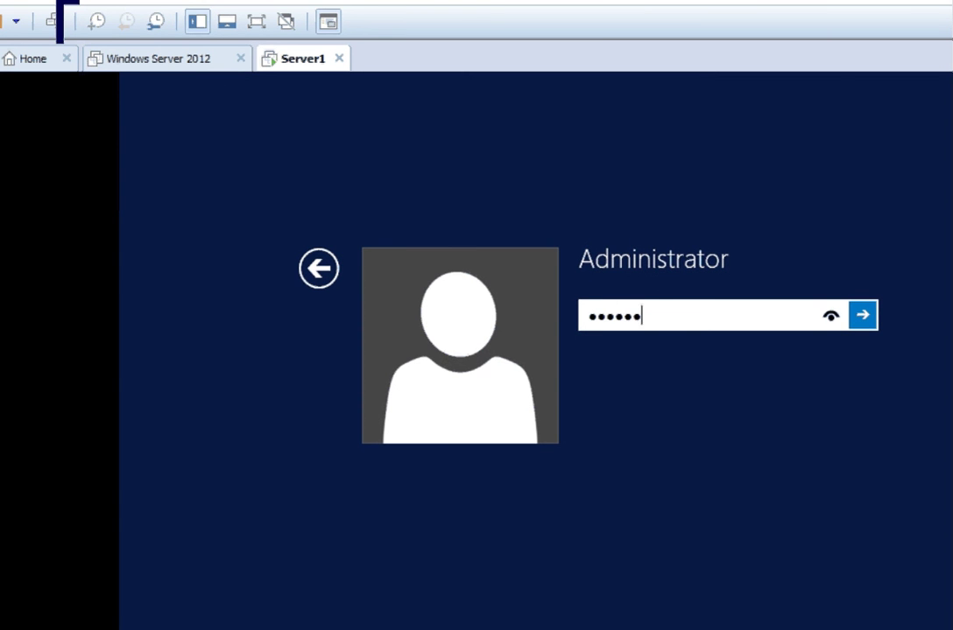
text(**)
key(Return)
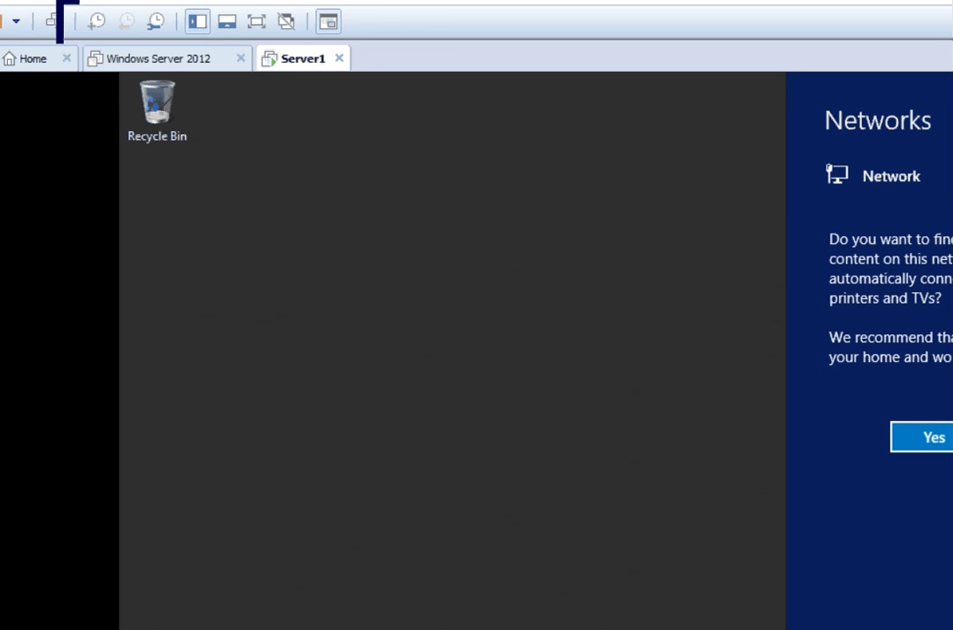
Dismiss the Networks discovery sidebar and bring the Server Manager window into focus.
key(Escape)
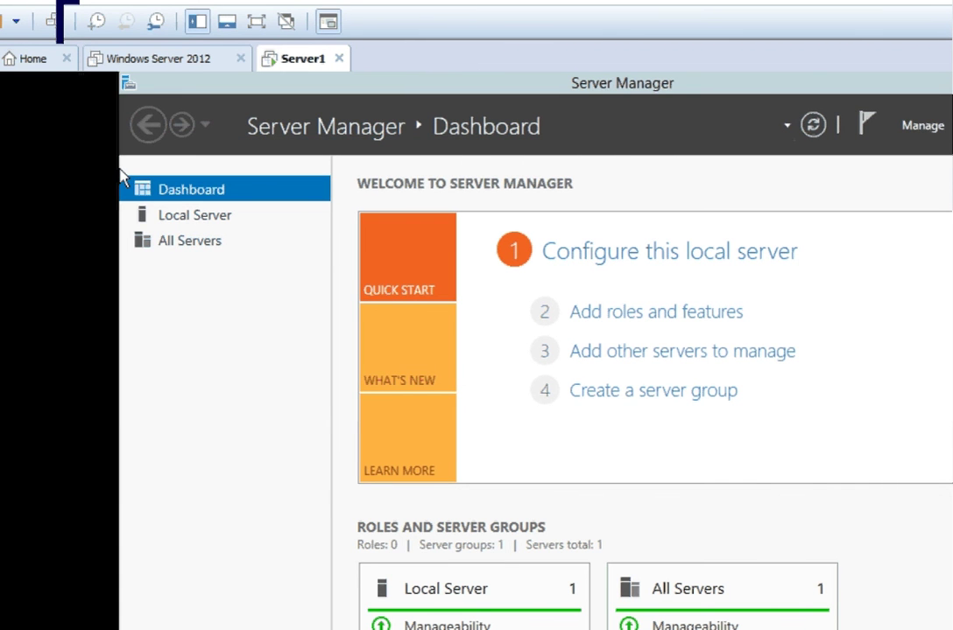
click(156, 178)
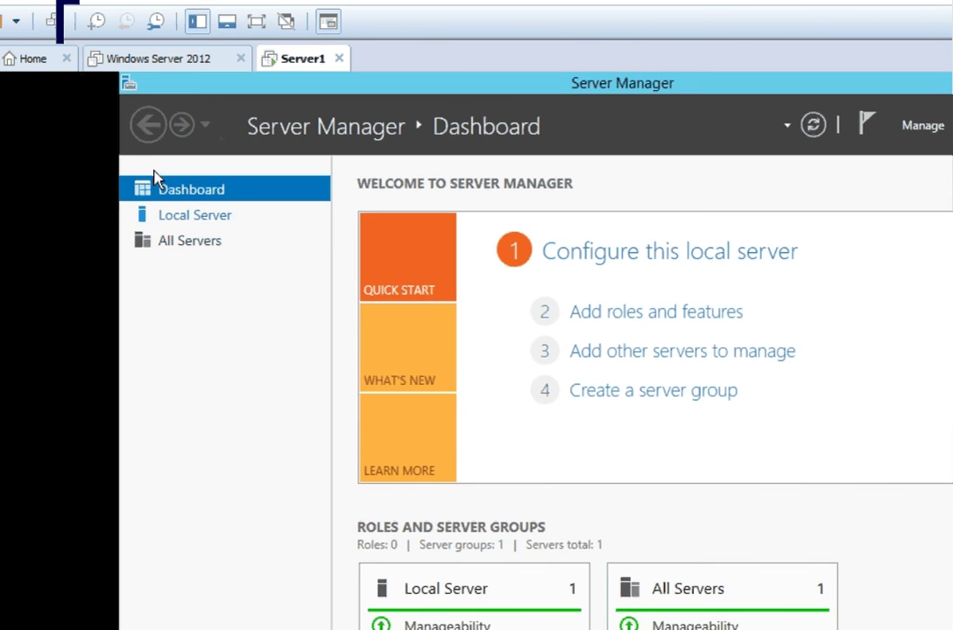